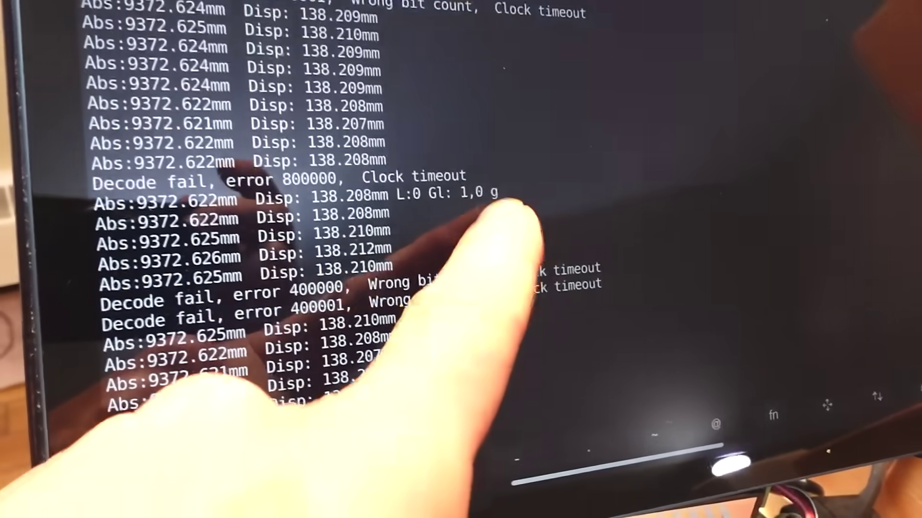
{"action": "left_click", "coordinate": [513, 210]}
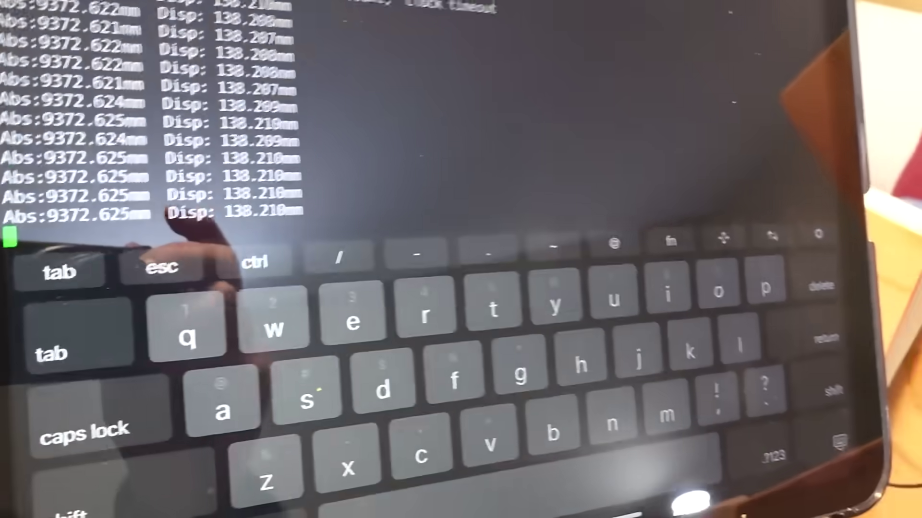